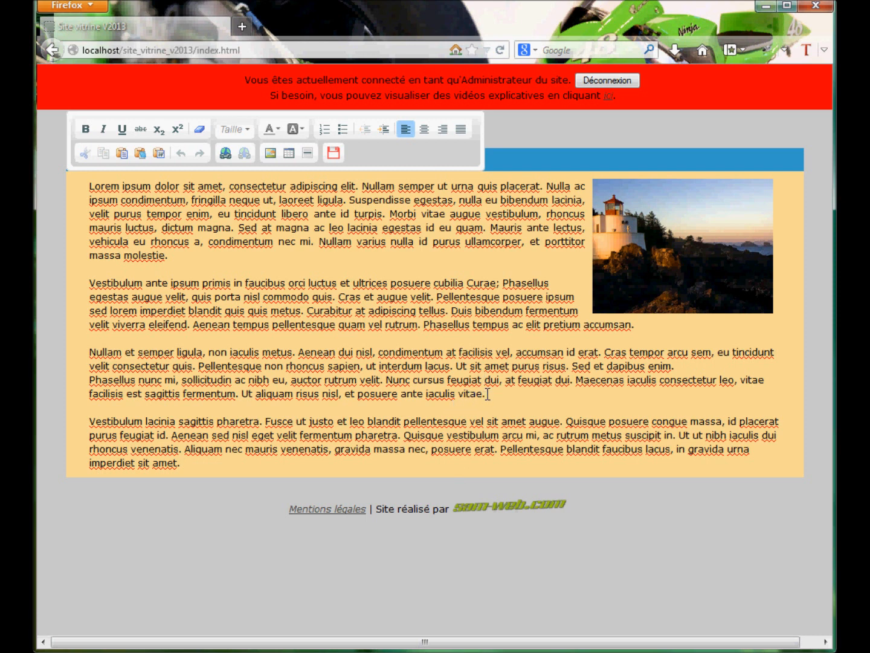
Start a new table on a fresh line after the paragraph ending "iaculis vitae.", with 4 rows, 3 columns and headers set to Les deux
click(486, 394)
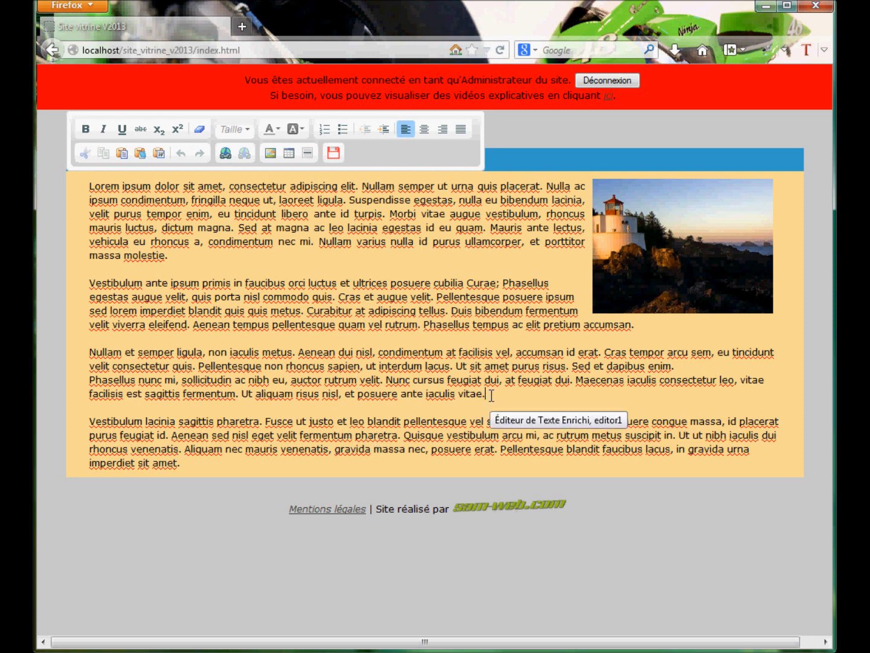
key(Return)
key(Return)
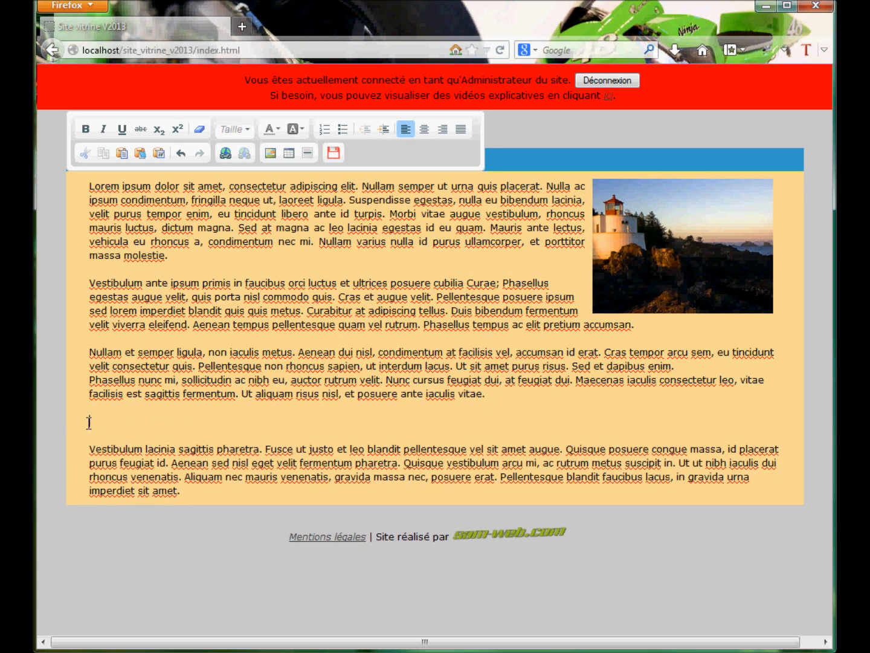
click(290, 153)
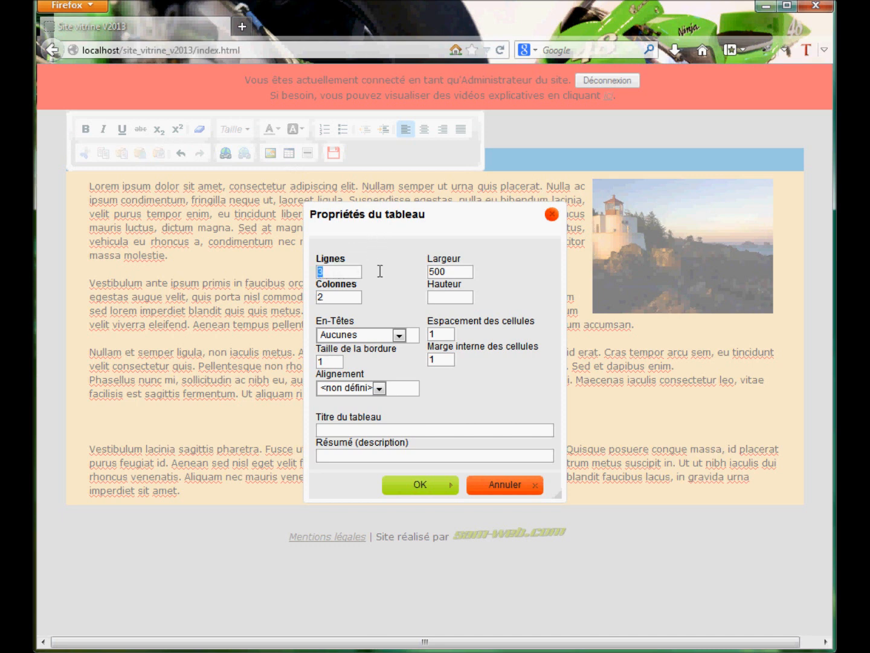
text(4)
drag(334, 297, 279, 293)
text(3)
click(327, 338)
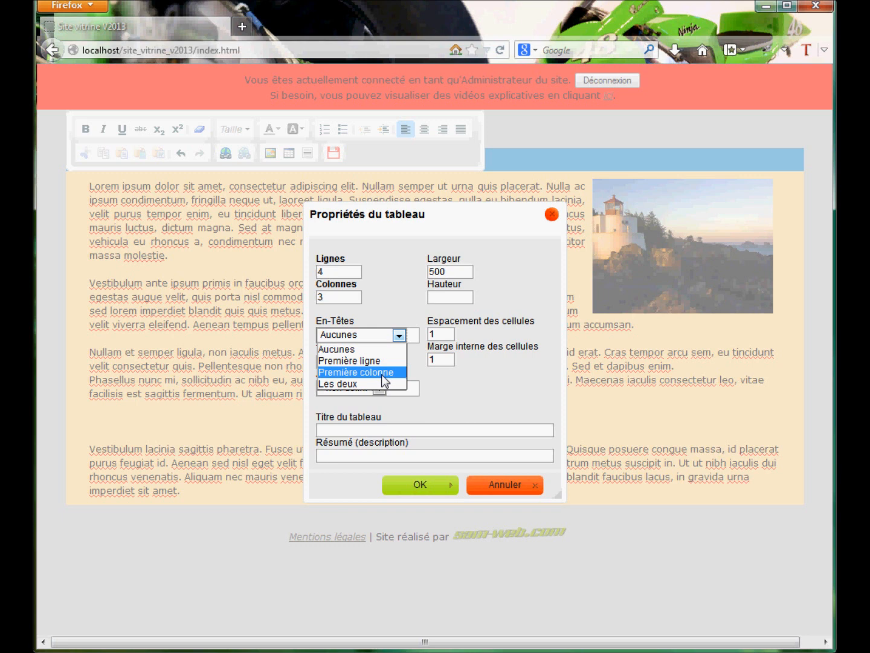
click(347, 384)
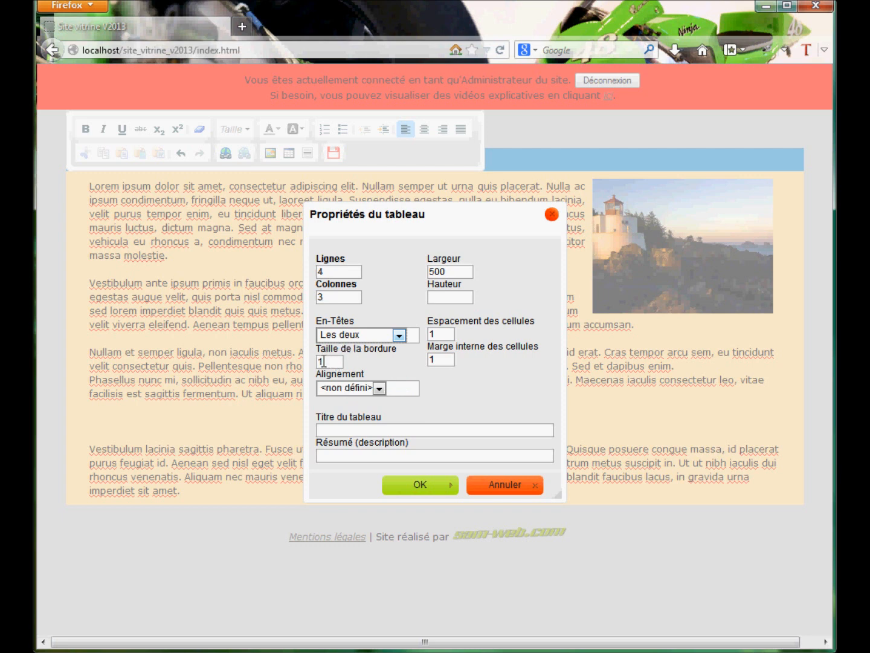
Set the table's cell spacing to 0, its inner cell margin to 3 and its alignment to Centré
click(445, 334)
key(BackSpace)
text(0)
click(445, 359)
double_click(434, 359)
text(3)
click(380, 389)
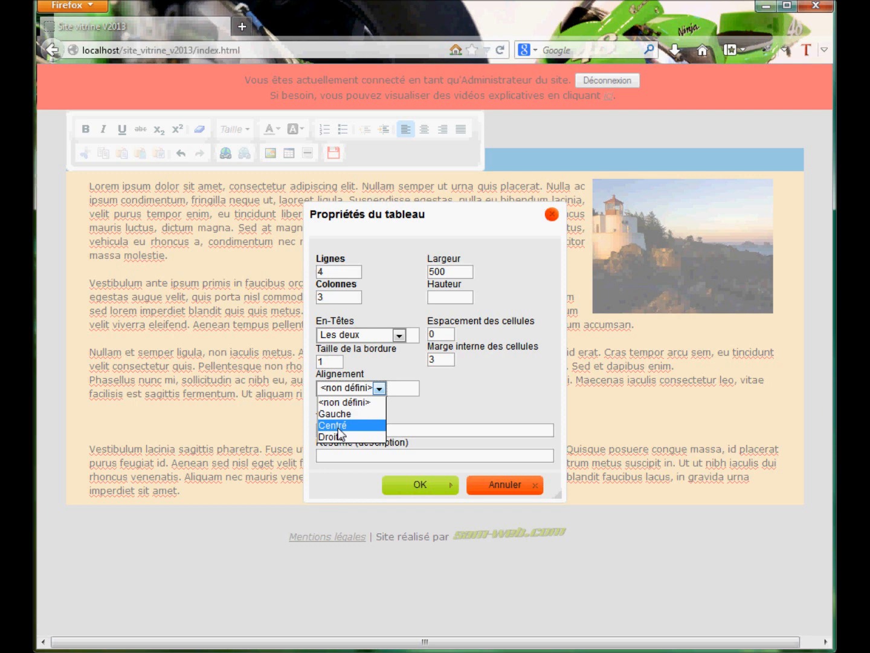
click(338, 427)
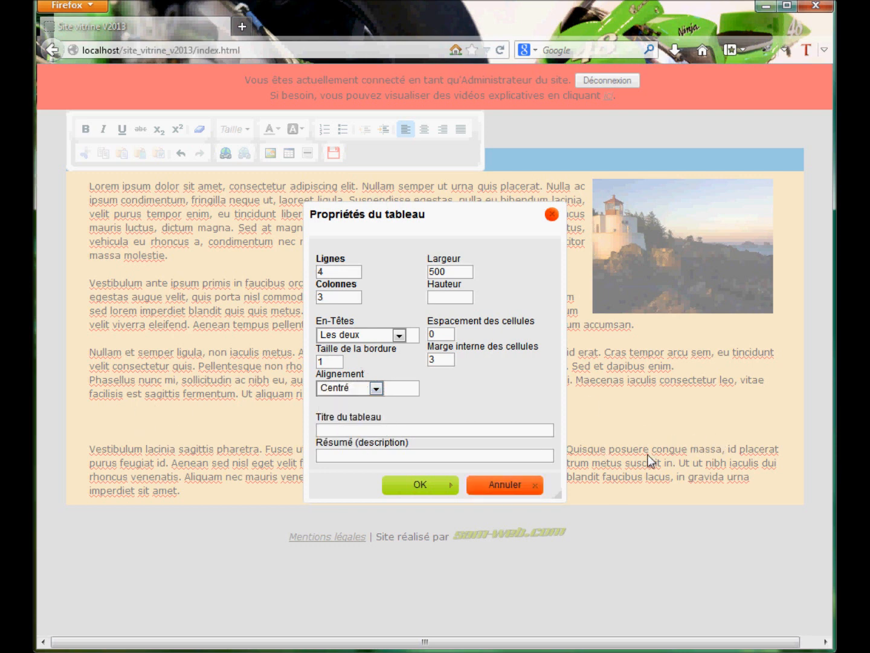
Give the table the title "Titre du tableau", leave the summary empty and insert it into the page
click(334, 429)
text(Titre du tableau)
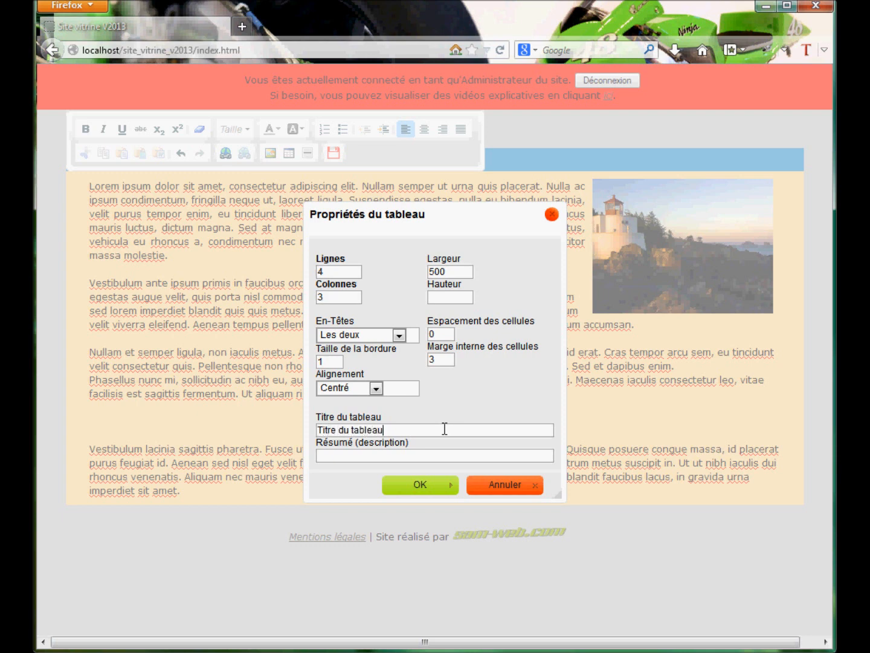
click(324, 454)
click(419, 484)
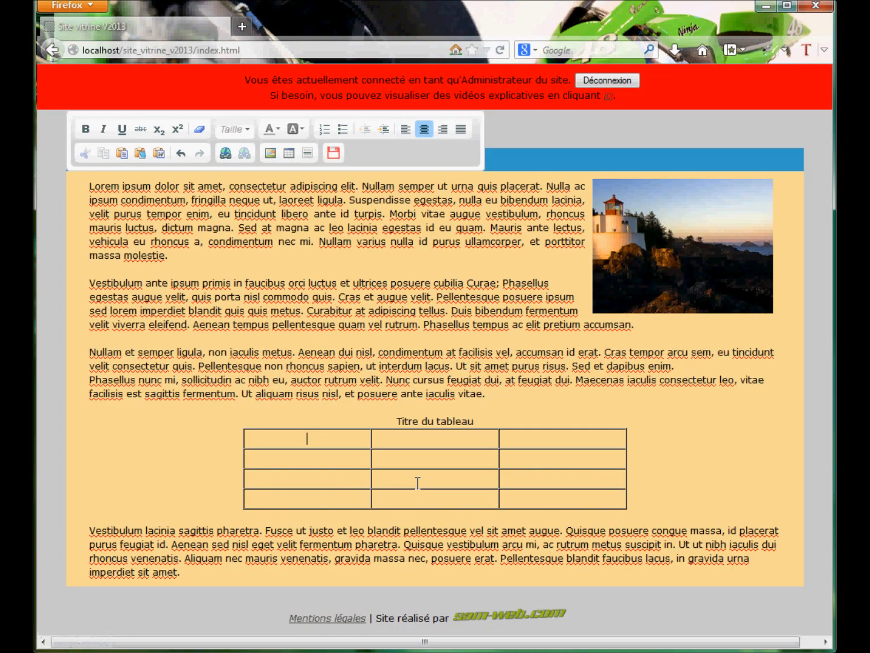
drag(390, 420, 480, 422)
click(490, 422)
Fill the table's header row with "Colonne 1", "Colonne 2" and "Colonne 3"
click(269, 439)
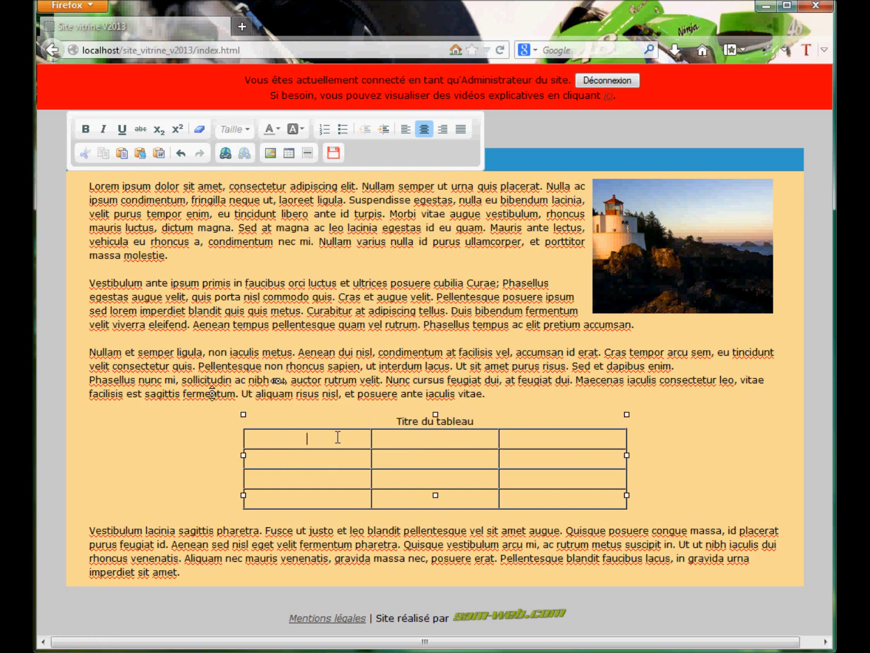
text(Colon)
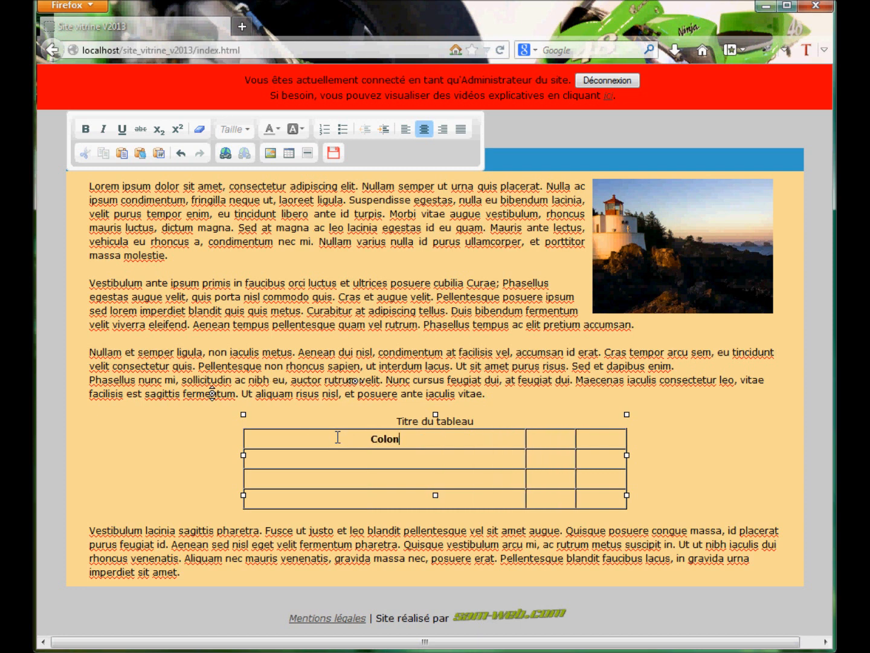
text(ne 1)
key(Tab)
text(Colonne 2)
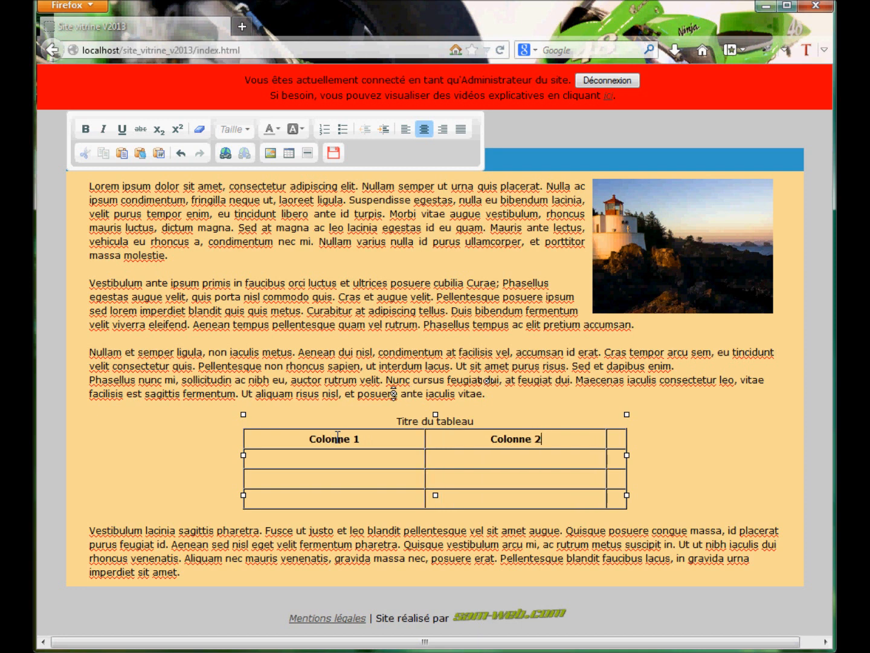
key(Tab)
text(Colonne 3)
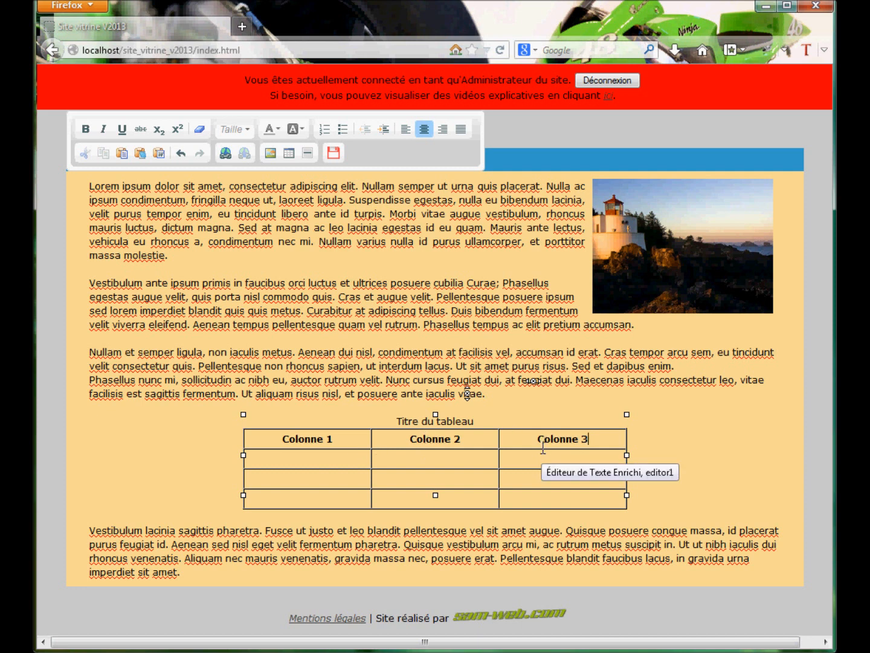
Label the three rows below the header in the first column "Ligne 1", "Ligne 2" and "Ligne 3"
click(303, 458)
text(Ligne 1)
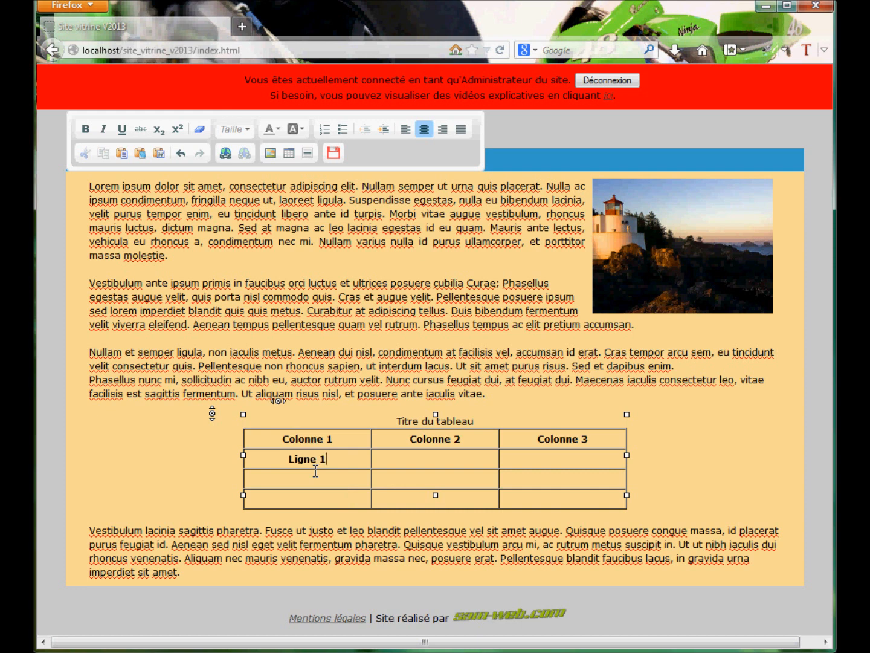
click(314, 471)
text(Ligne 2)
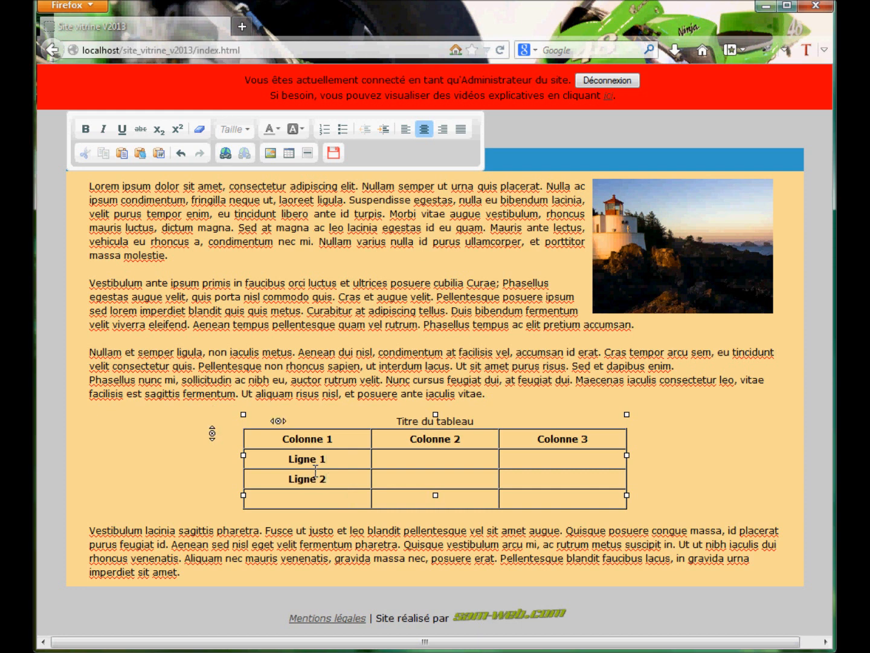
key(Down)
text(Ligne 3)
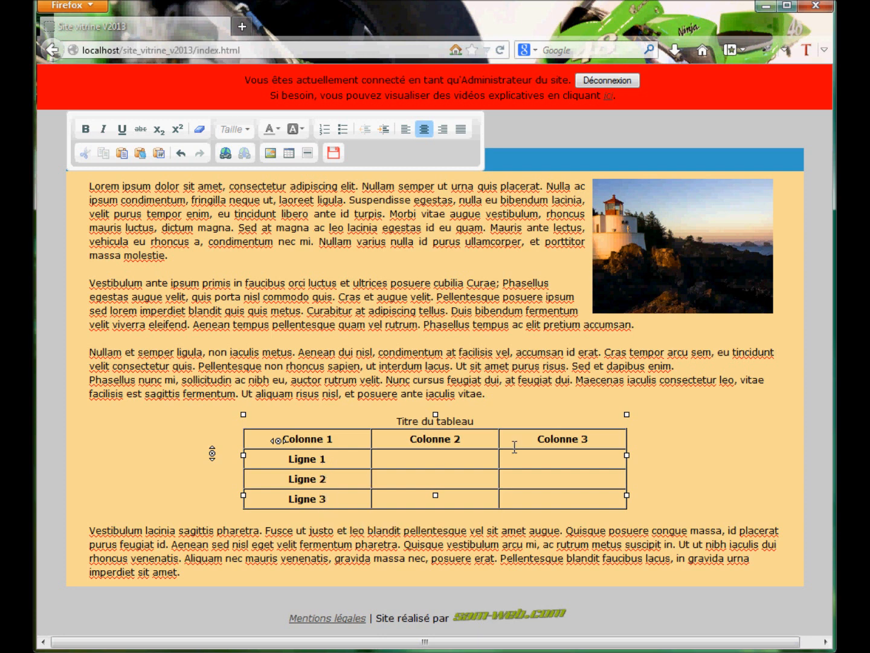
Enter "Texte" in the Ligne 1 cell of Colonne 2 and in the Ligne 2 cell of Colonne 3
click(454, 456)
text(Texte)
click(544, 482)
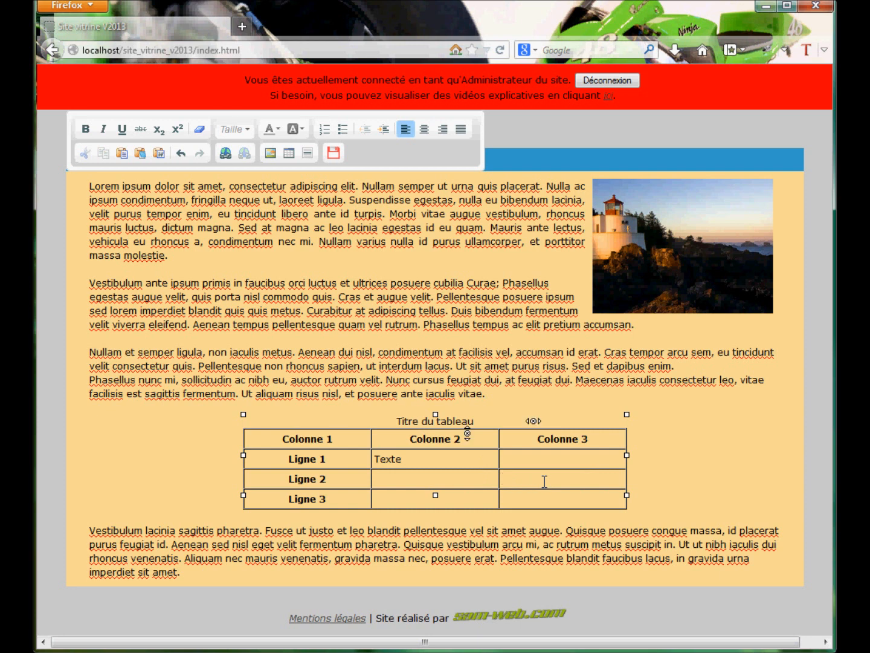
text(Texte)
Make the "Texte" entry in the Ligne 2 cell of Colonne 3 bold and centred
mouse_move(554, 479)
mouse_down()
mouse_move(494, 479)
mouse_move(550, 479)
mouse_up()
click(518, 480)
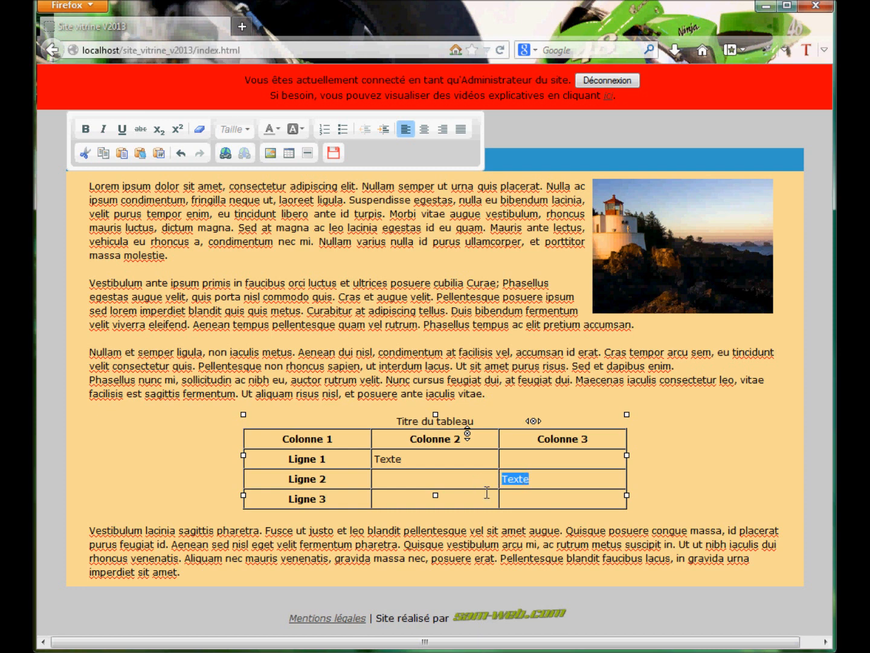
click(85, 129)
click(425, 130)
click(630, 514)
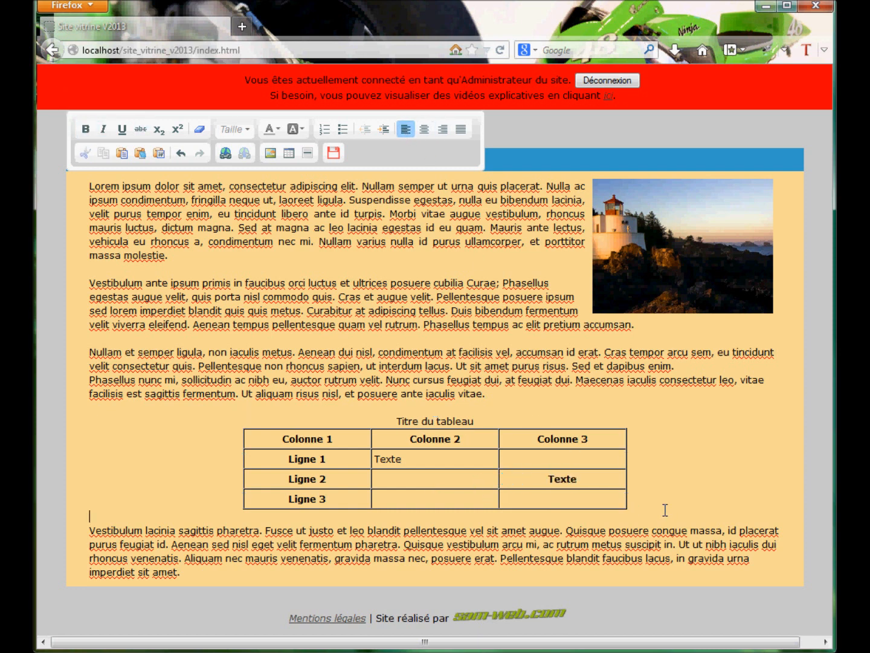
Underline the bold "Texte" entry in the Ligne 2 row and save the page content
double_click(597, 481)
click(121, 129)
click(660, 463)
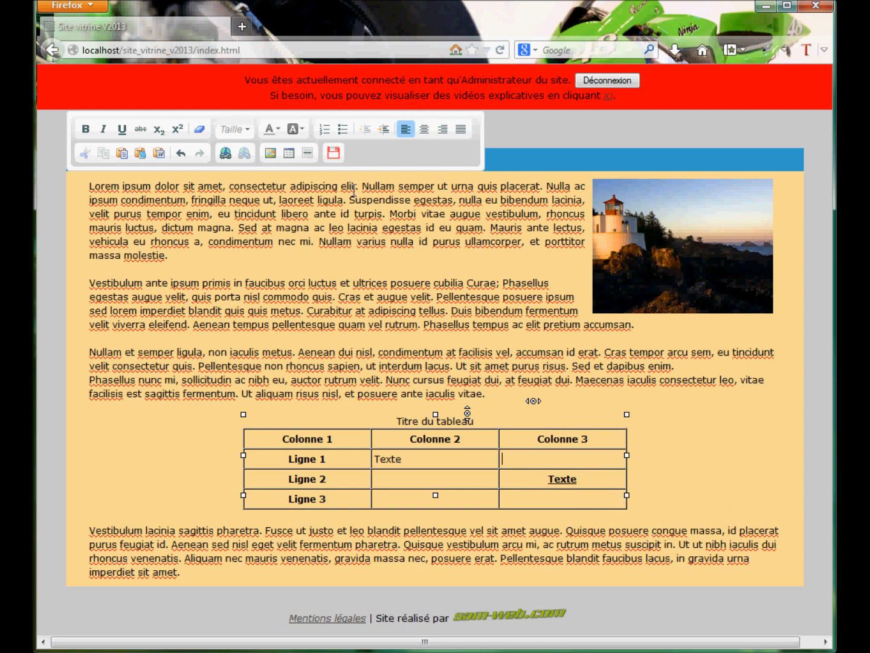
click(334, 153)
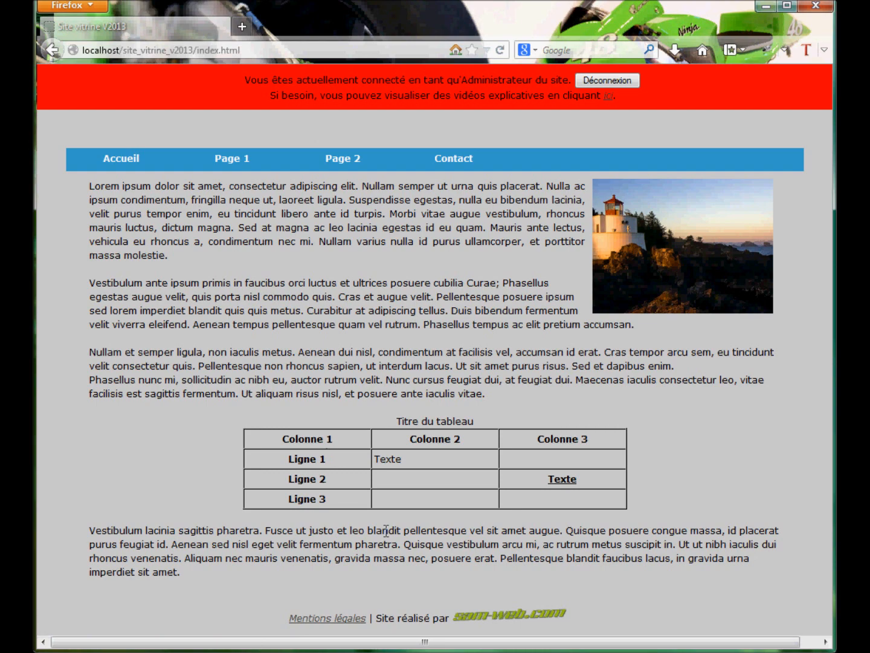
Reopen the page content for editing and insert a column before Colonne 2 in the table
click(473, 475)
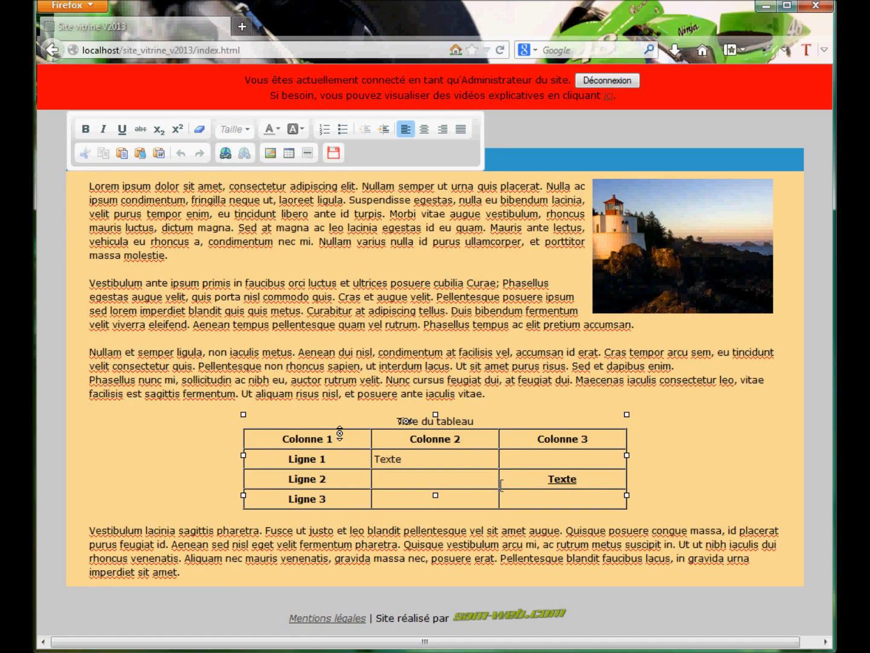
click(546, 435)
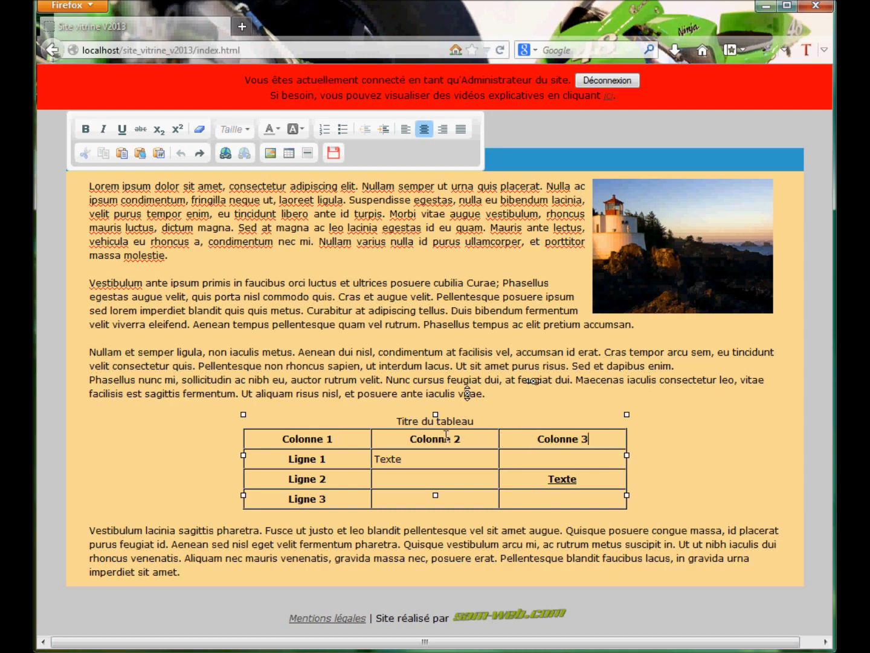
click(411, 440)
right_click(411, 437)
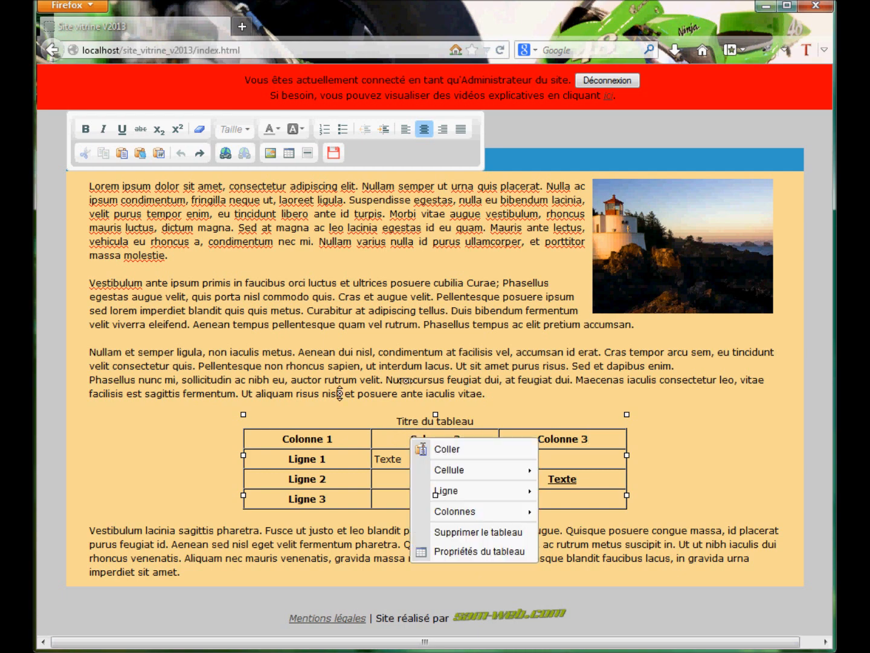
mouse_move(456, 511)
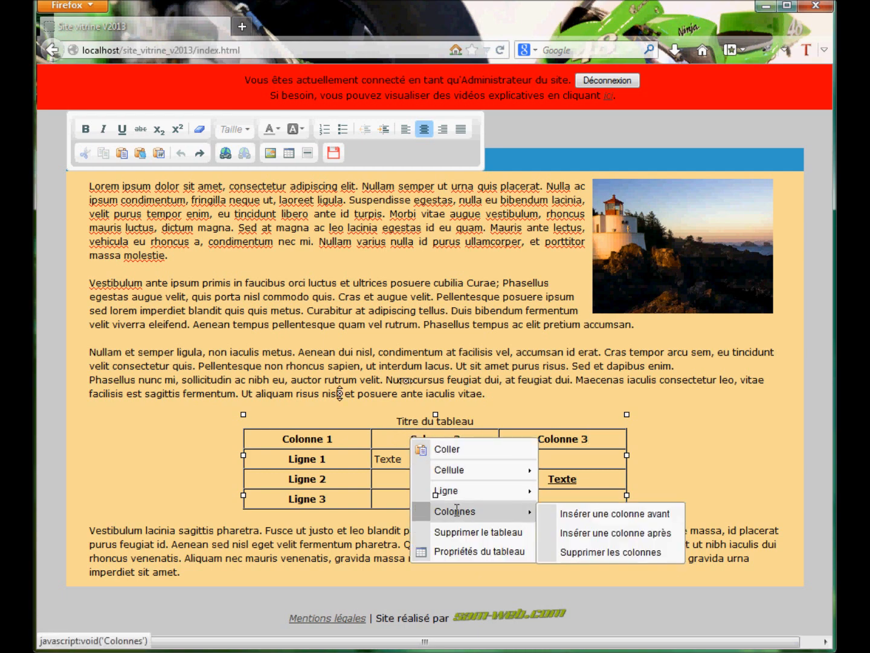
click(639, 515)
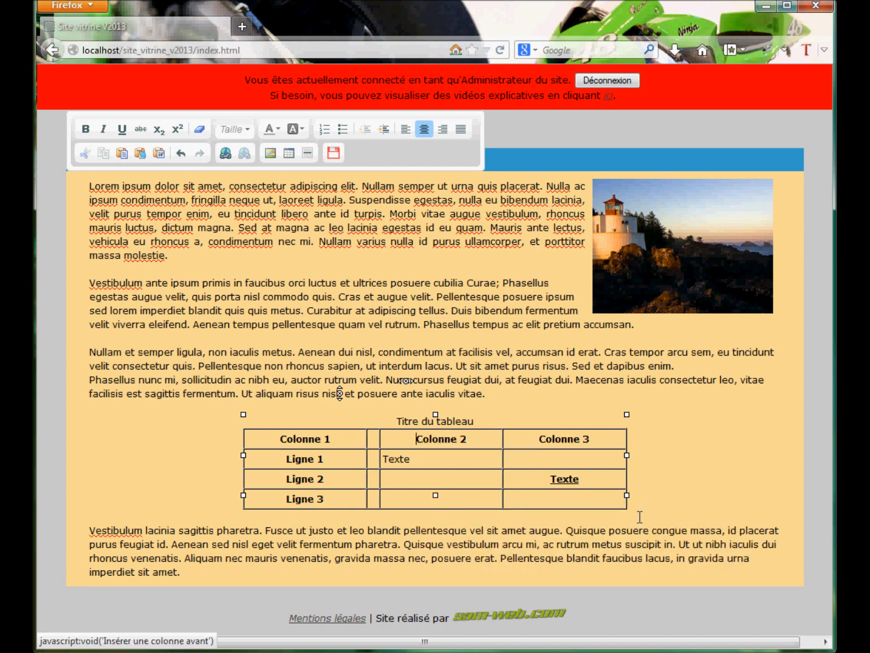
Enter "Colonne 1" as the new column's header and clear the header cell above the row labels
click(374, 437)
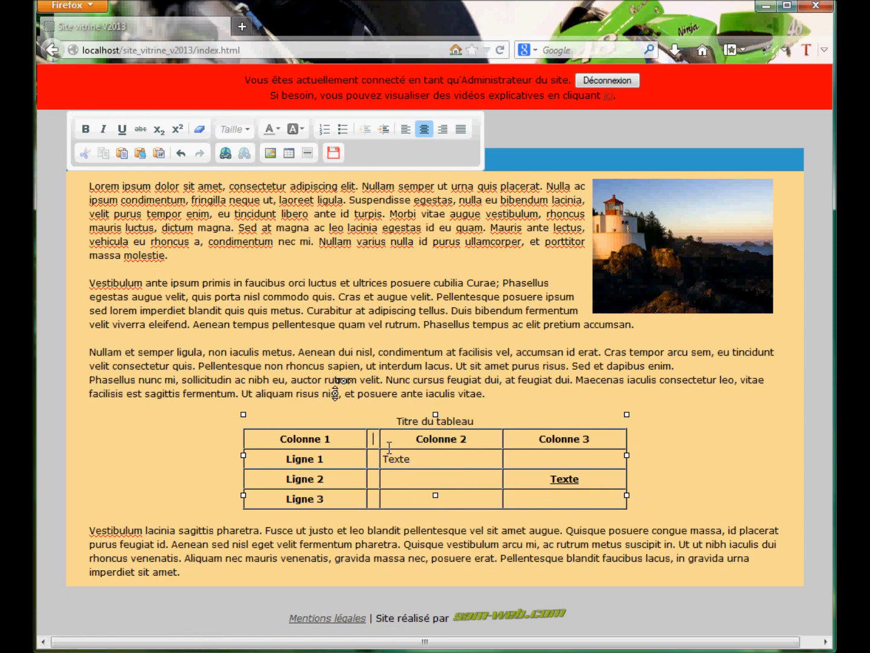
text(Colo)
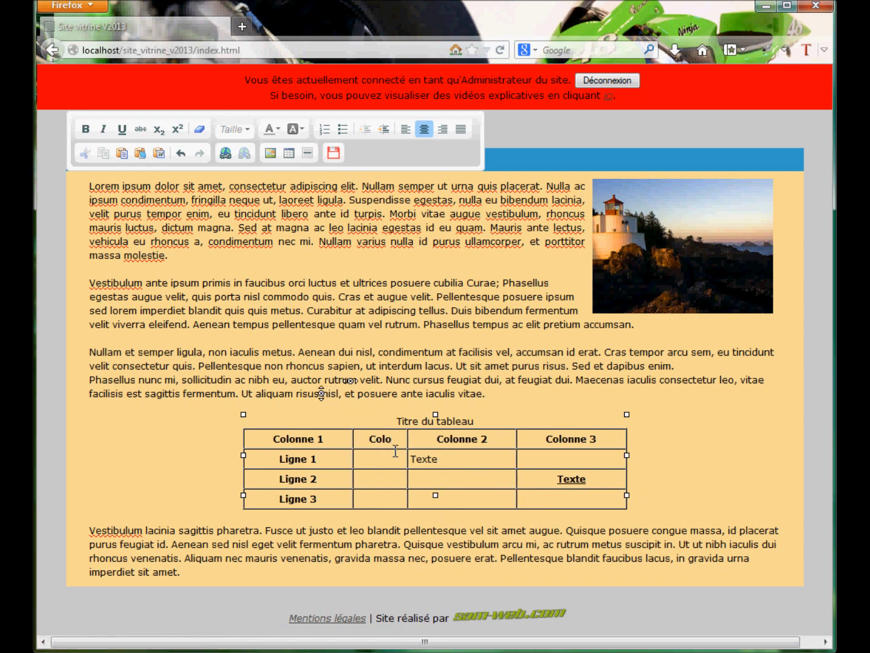
text(nne 1)
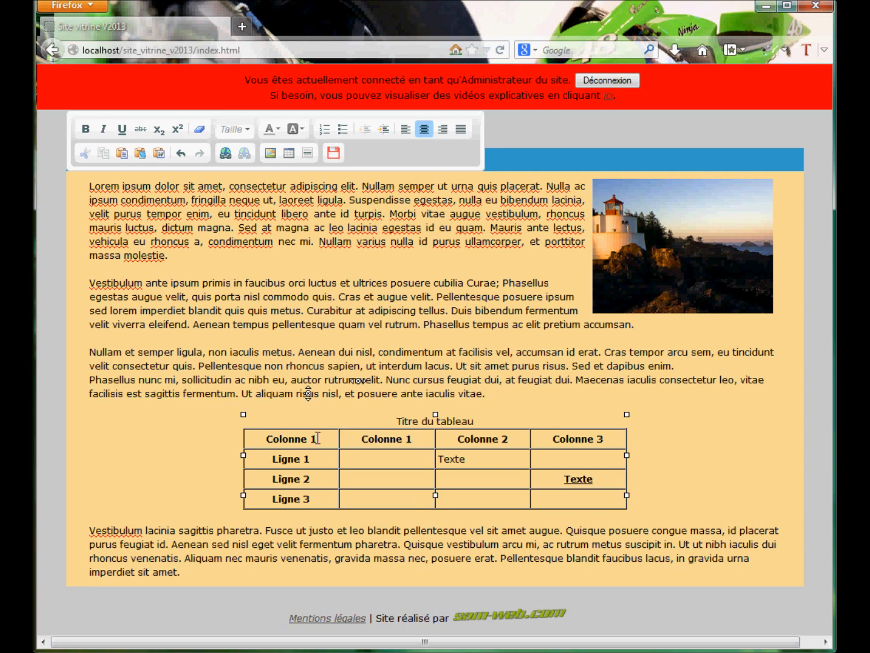
drag(319, 438, 253, 437)
key(BackSpace)
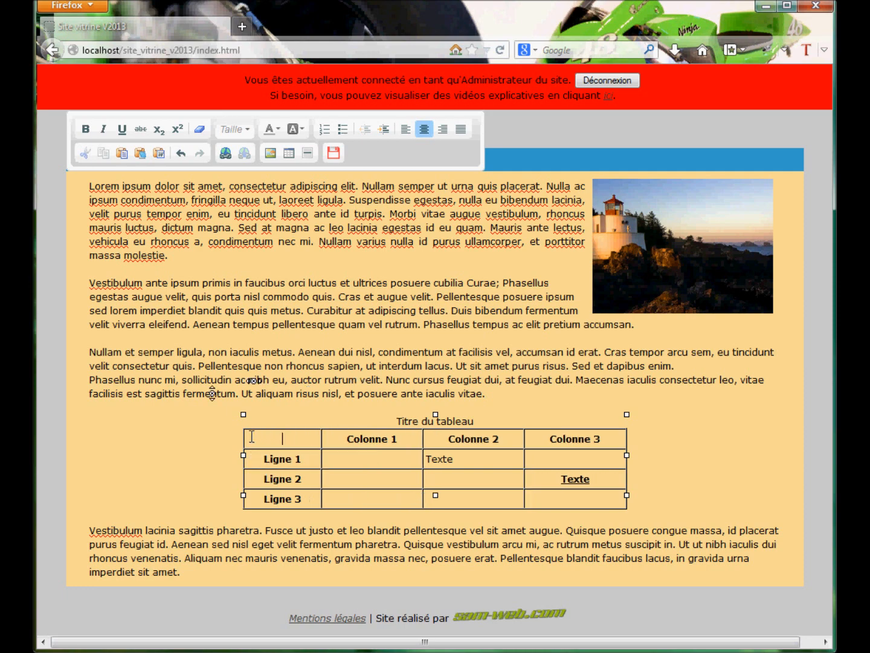
Insert an empty table row before the Ligne 2 row
click(403, 460)
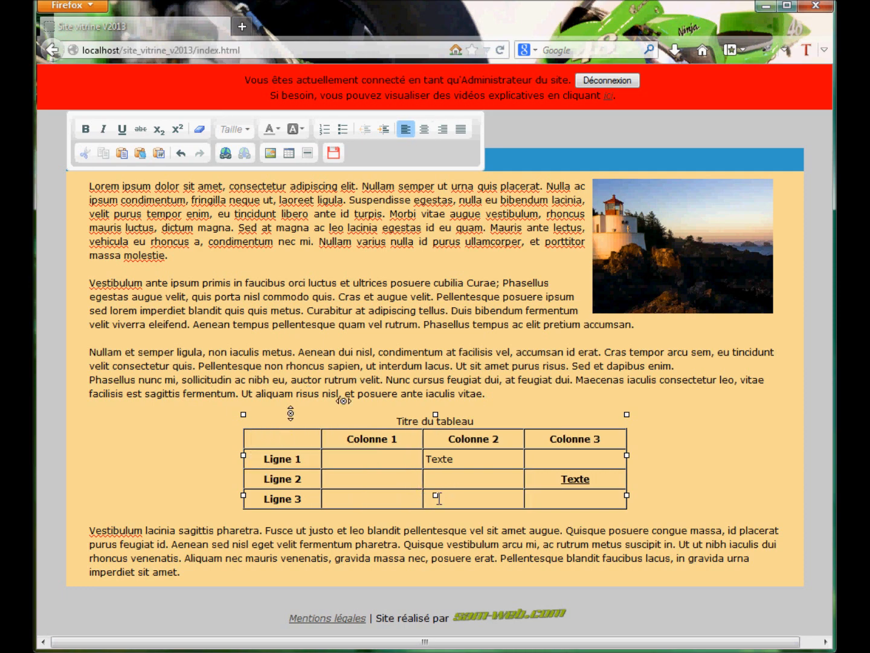
click(261, 478)
right_click(261, 478)
mouse_move(320, 532)
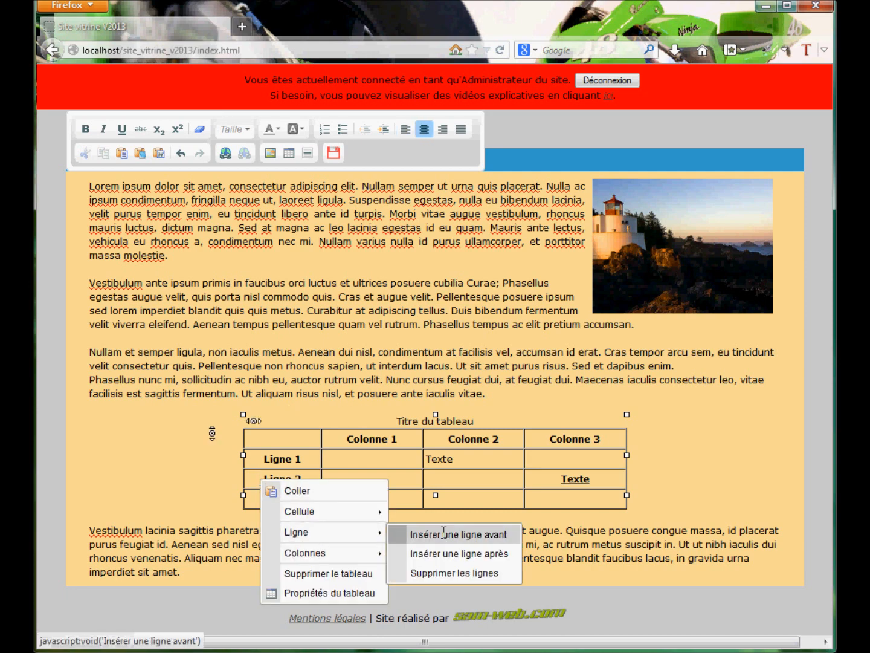
click(444, 533)
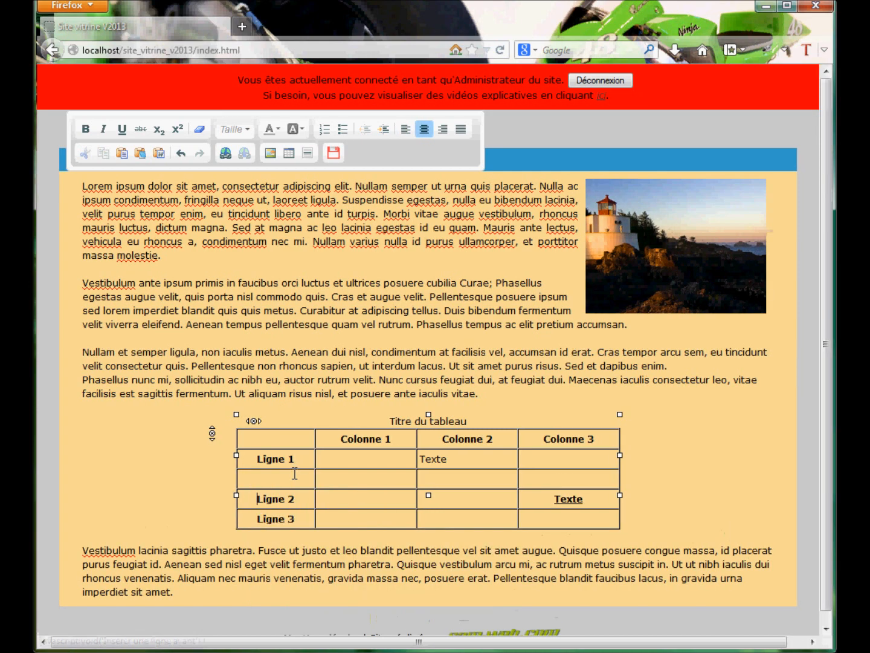
Delete the empty table row above the Ligne 2 row and stretch the table wider on both sides
click(261, 478)
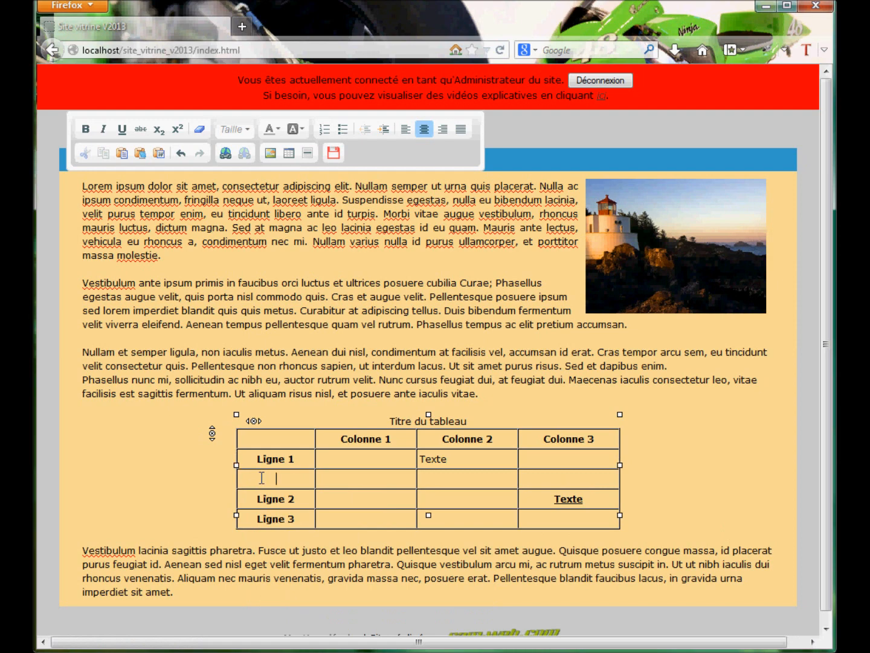
right_click(296, 477)
mouse_move(354, 529)
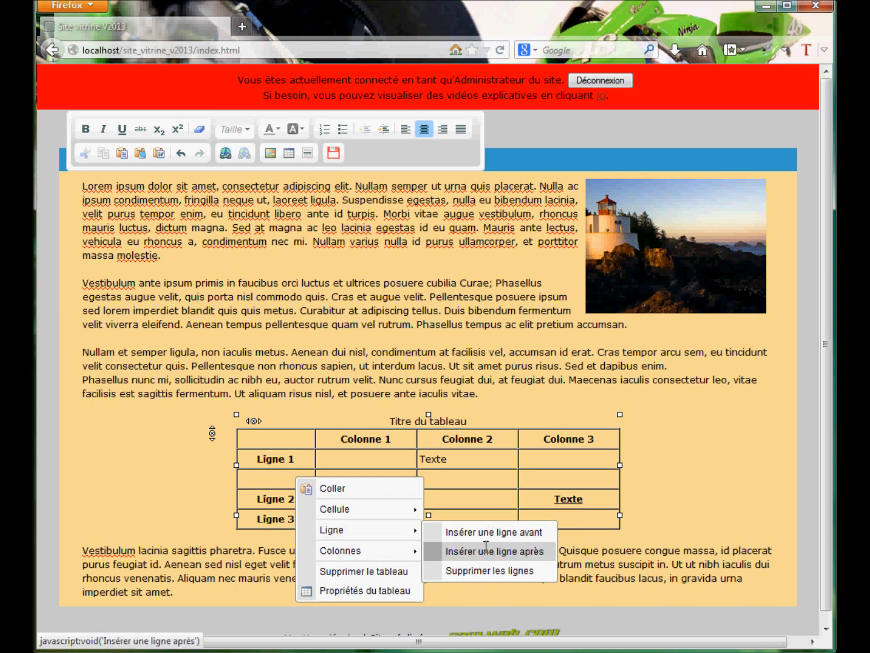
click(491, 570)
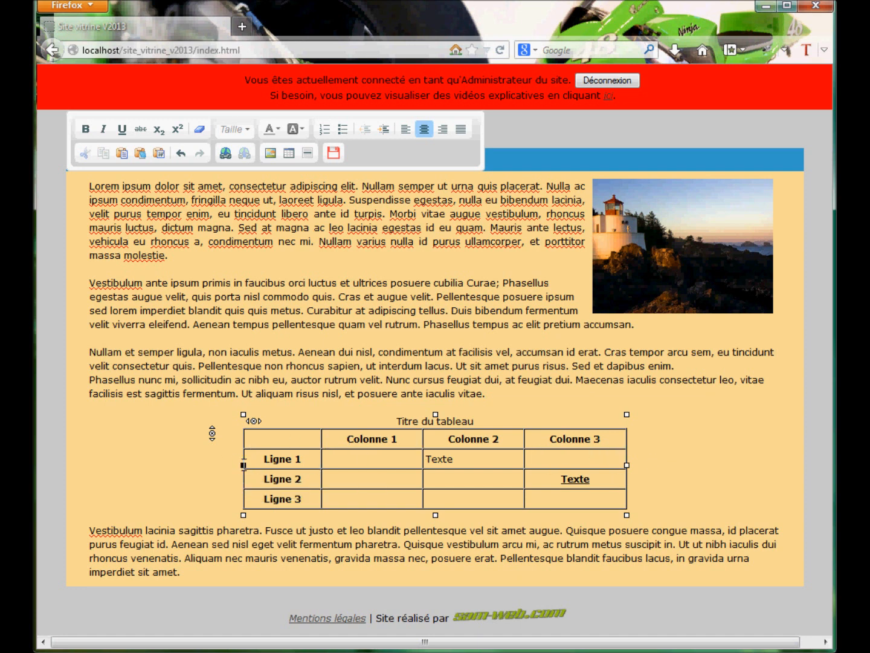
drag(243, 465, 197, 467)
drag(655, 466, 752, 465)
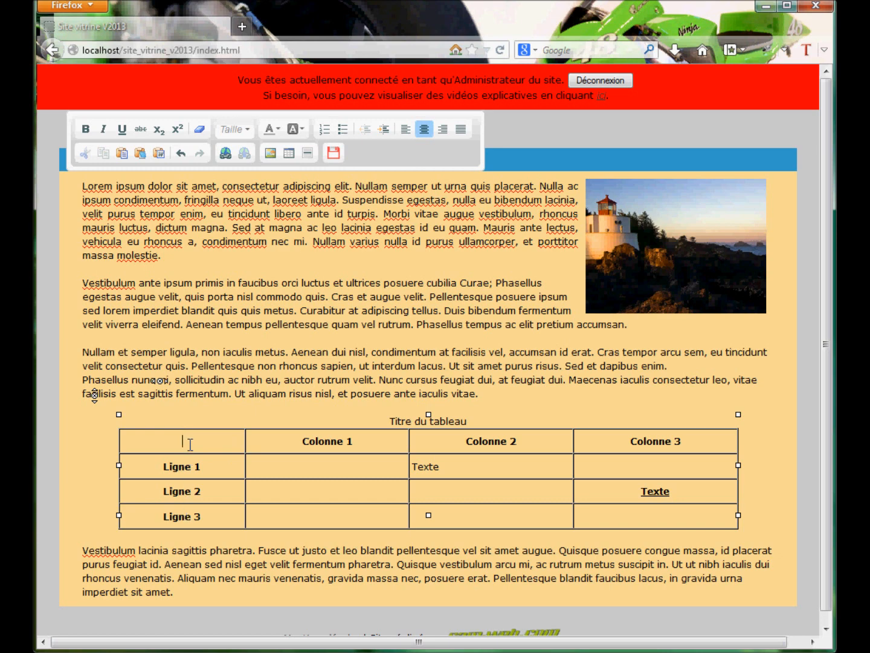
Set the width of the empty header cell above the row labels to 150 pixels
right_click(190, 444)
mouse_move(246, 476)
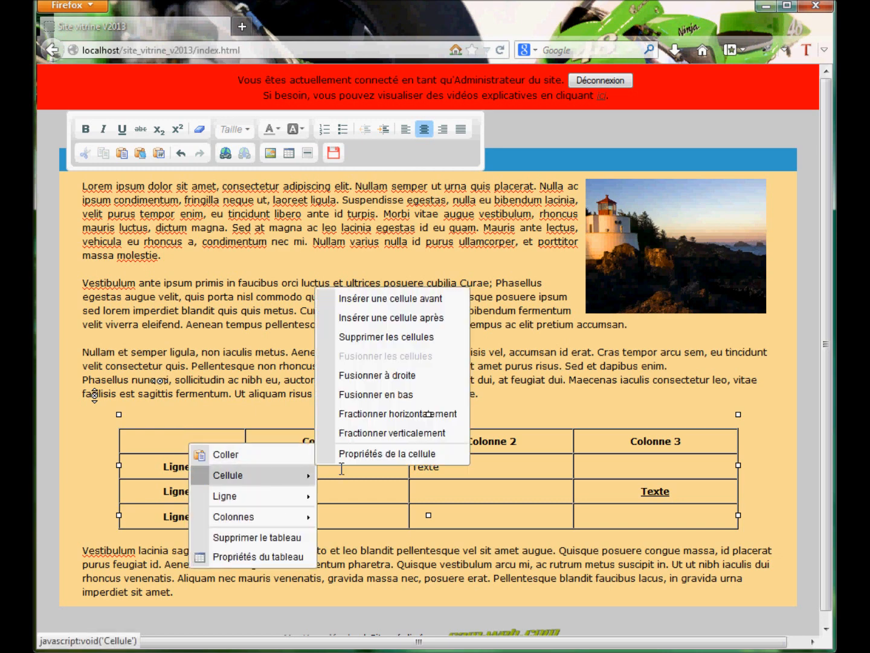
click(392, 453)
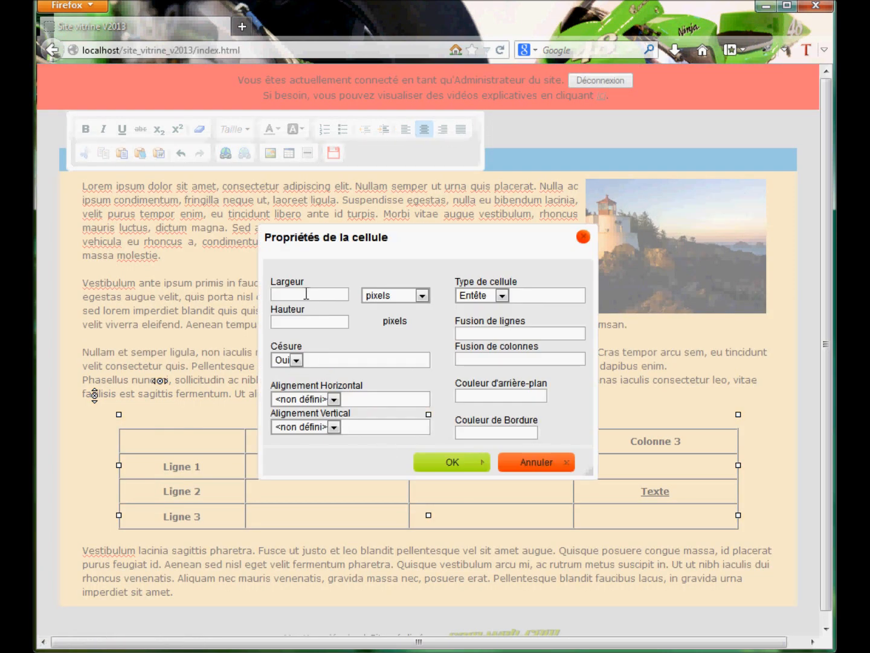
click(296, 295)
click(460, 463)
Set the width of the empty header cell above the row labels to 100 pixels
right_click(188, 443)
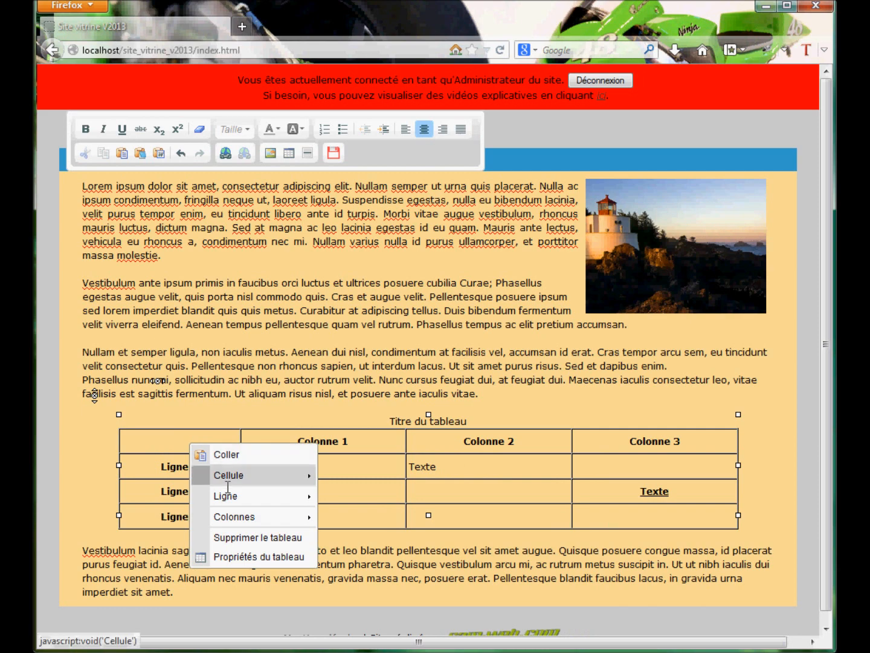
mouse_move(245, 476)
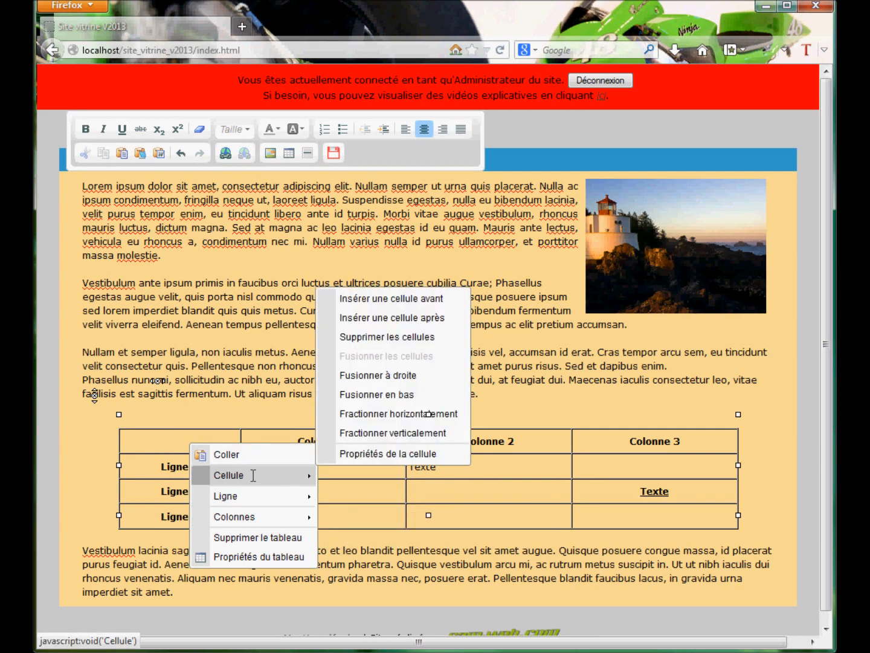
click(386, 460)
text(100)
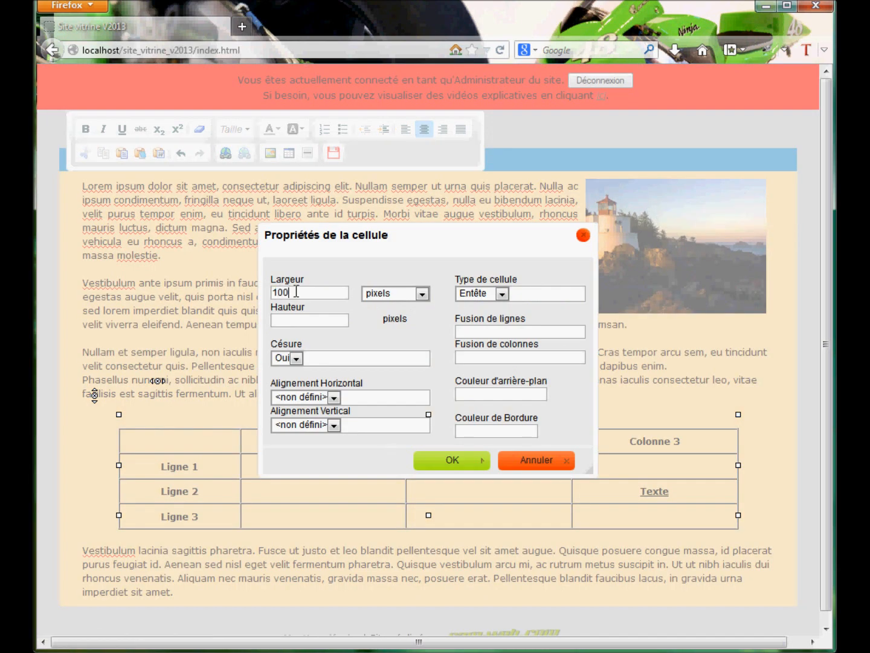
click(452, 458)
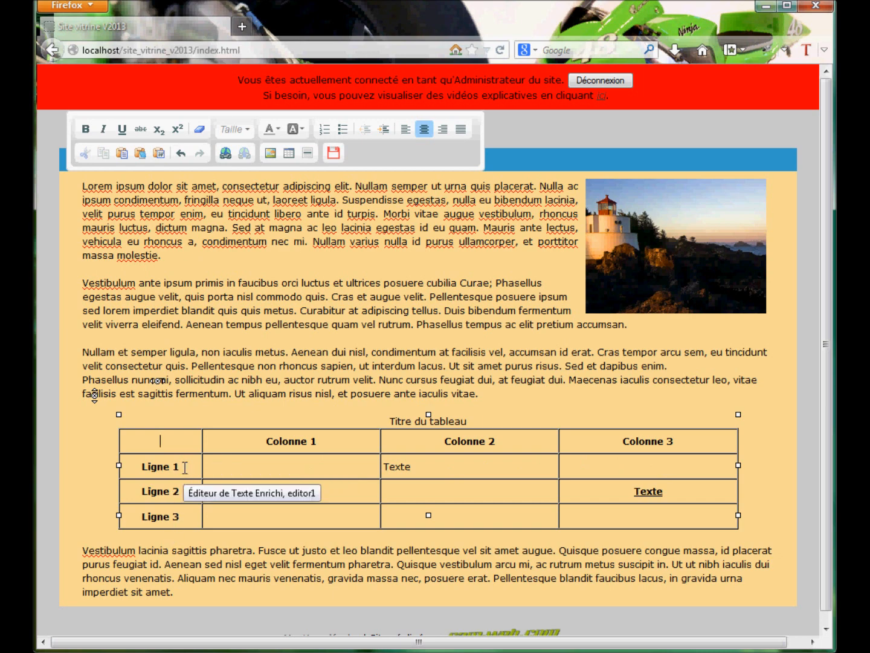
Set the height of the empty header cell above the row labels to 60 pixels
right_click(182, 440)
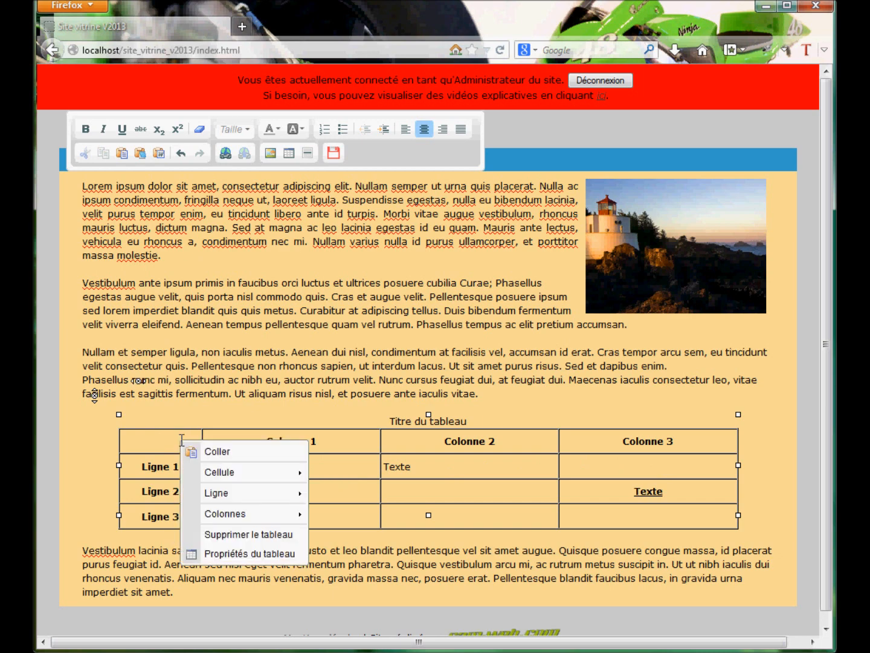
mouse_move(217, 493)
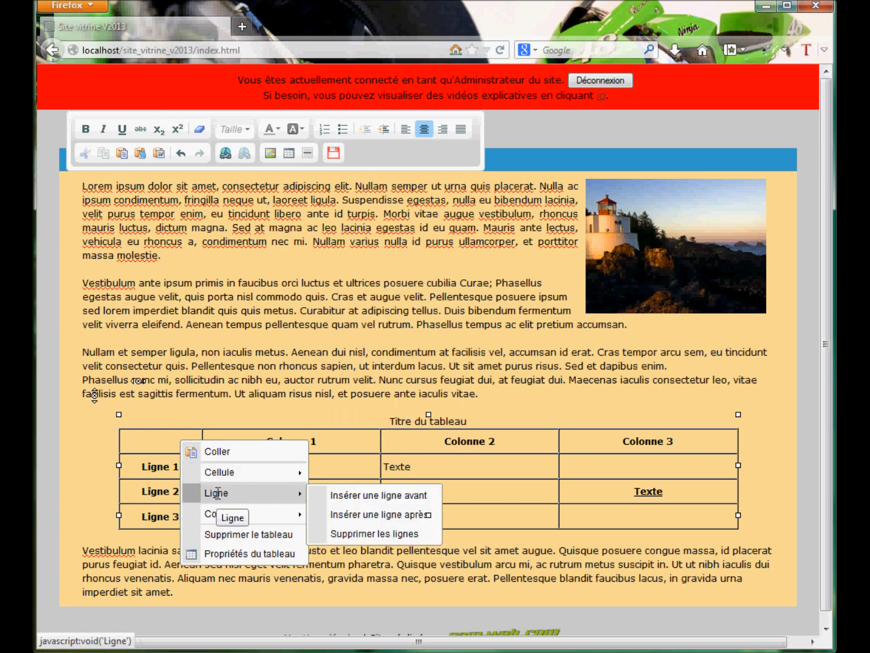
mouse_move(217, 472)
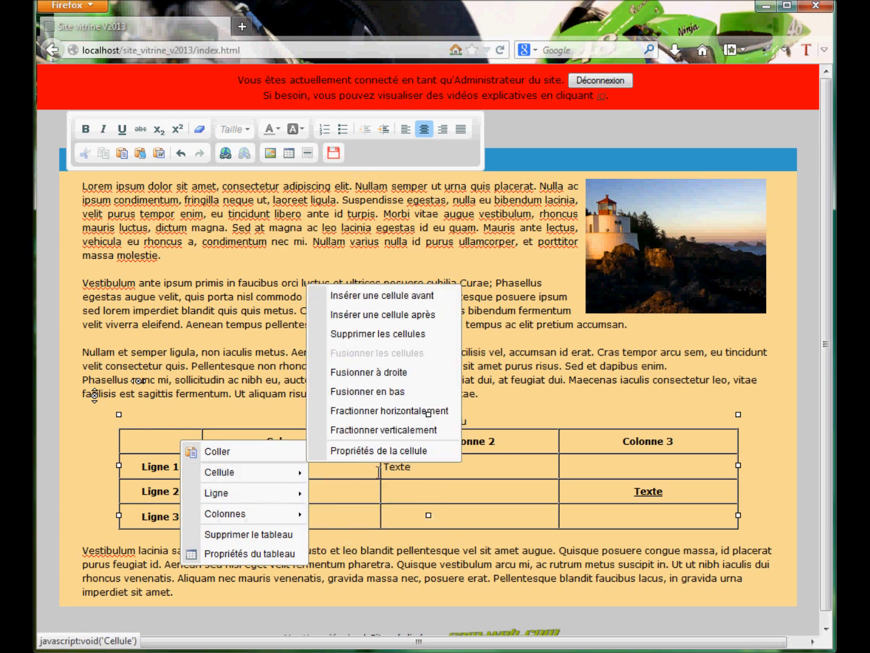
click(385, 451)
click(320, 321)
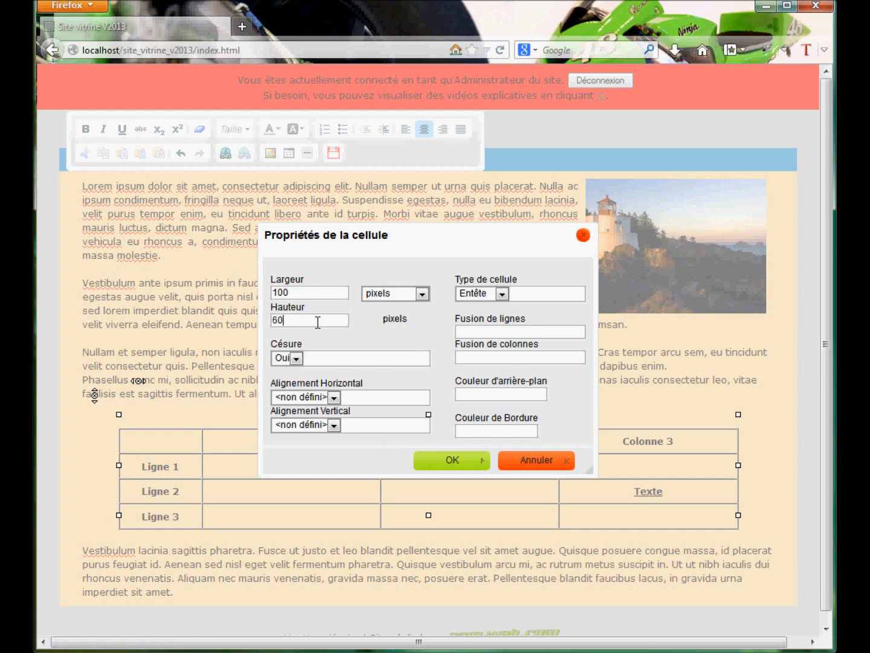
text(60)
click(450, 460)
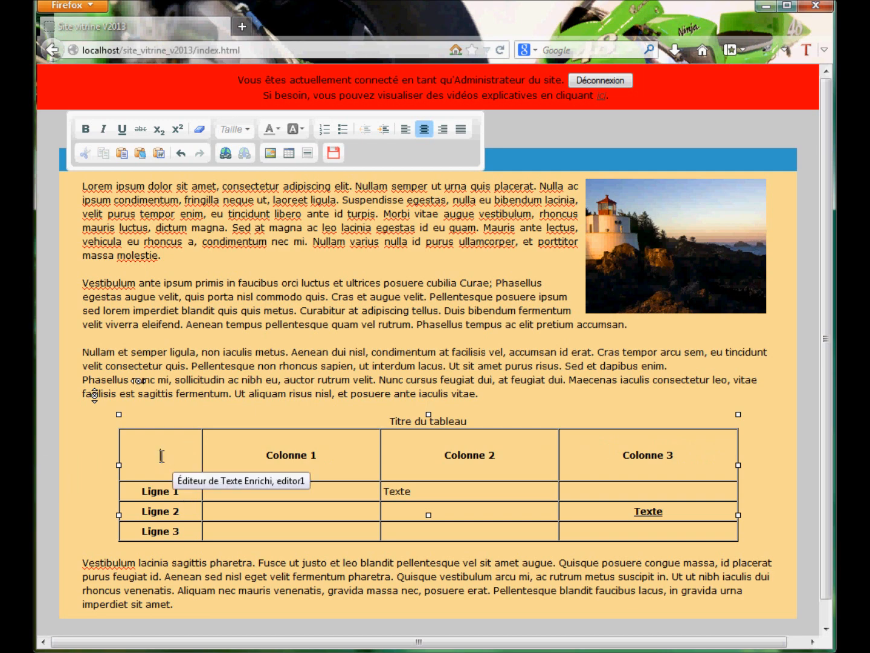
Delete the entire table from the page content
click(115, 426)
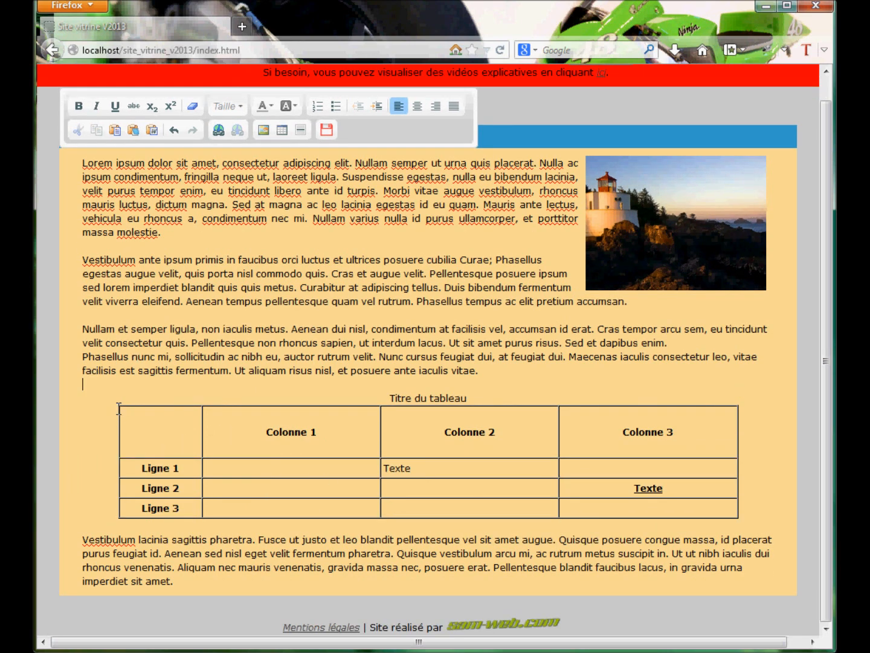
click(476, 433)
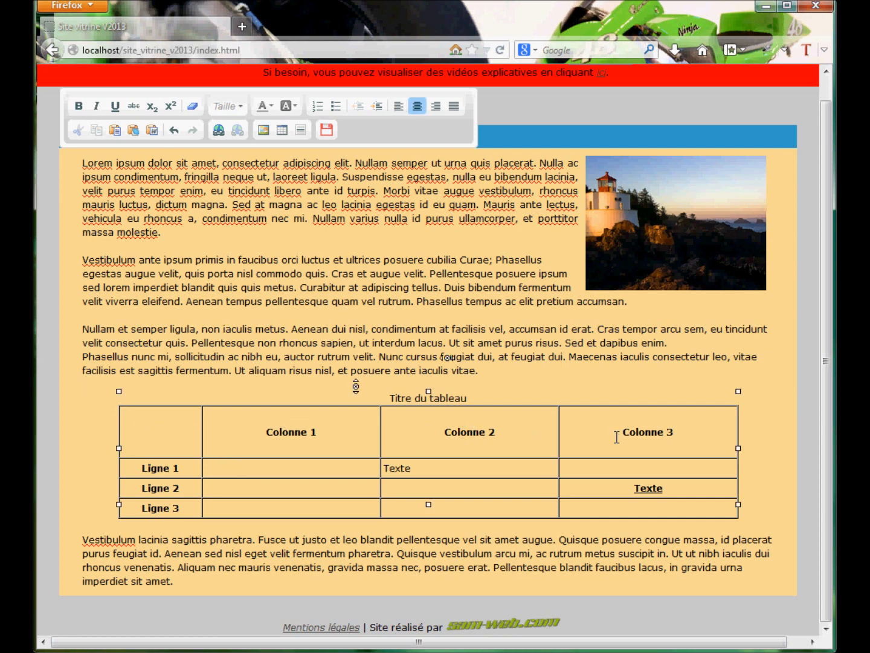
right_click(533, 439)
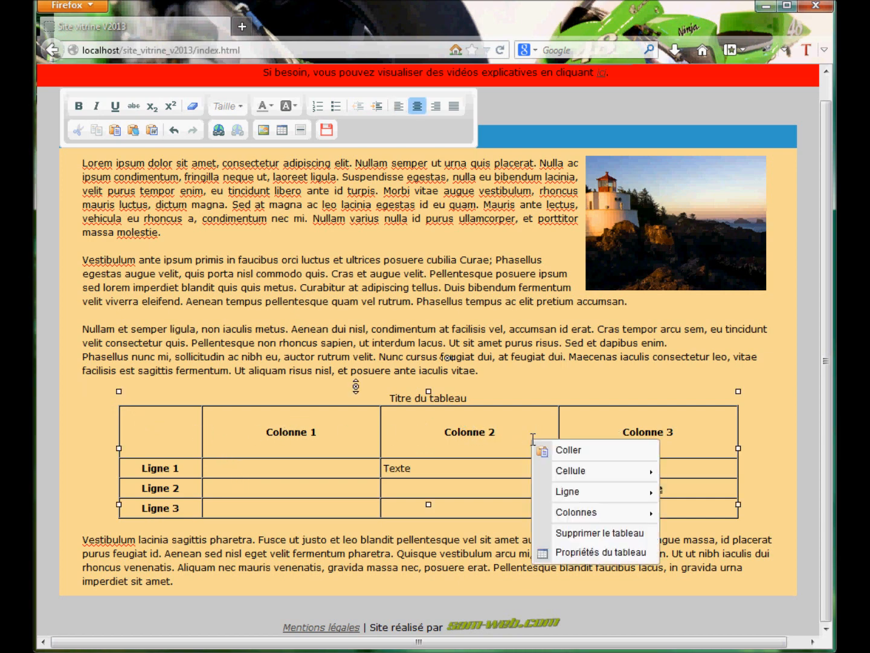
click(622, 534)
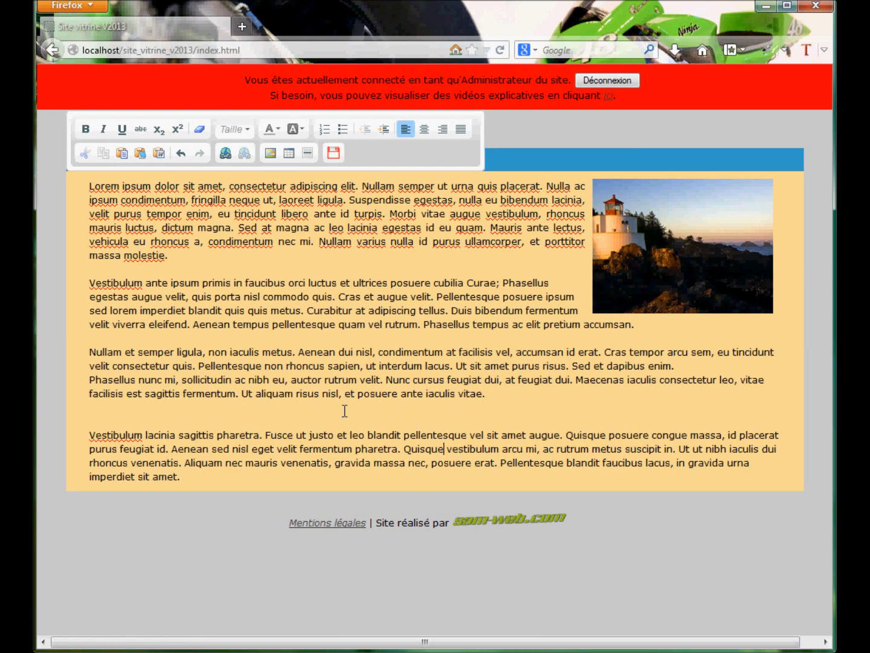
Remove the extra blank line above the last paragraph and save the page content
click(107, 408)
key(BackSpace)
click(333, 153)
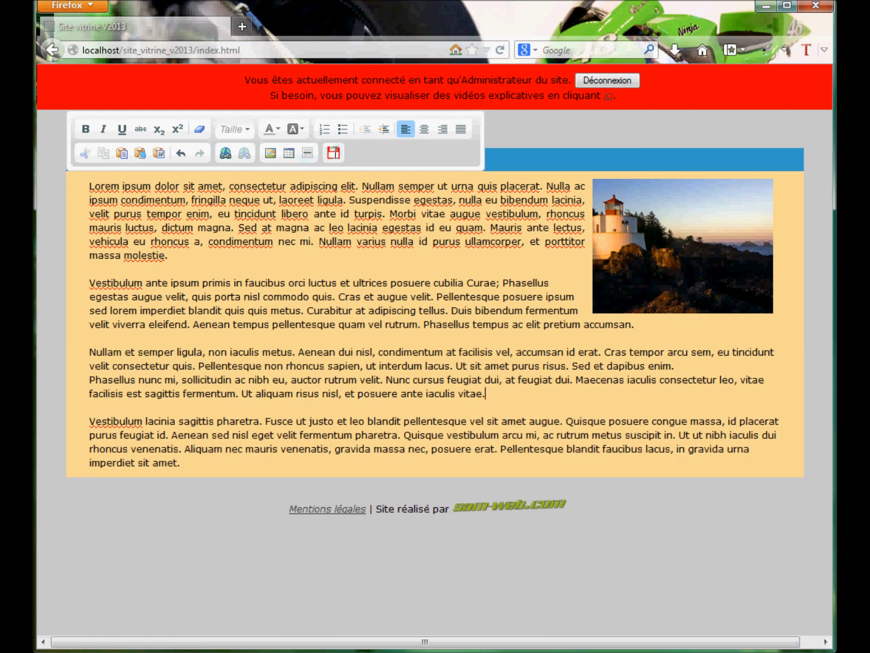